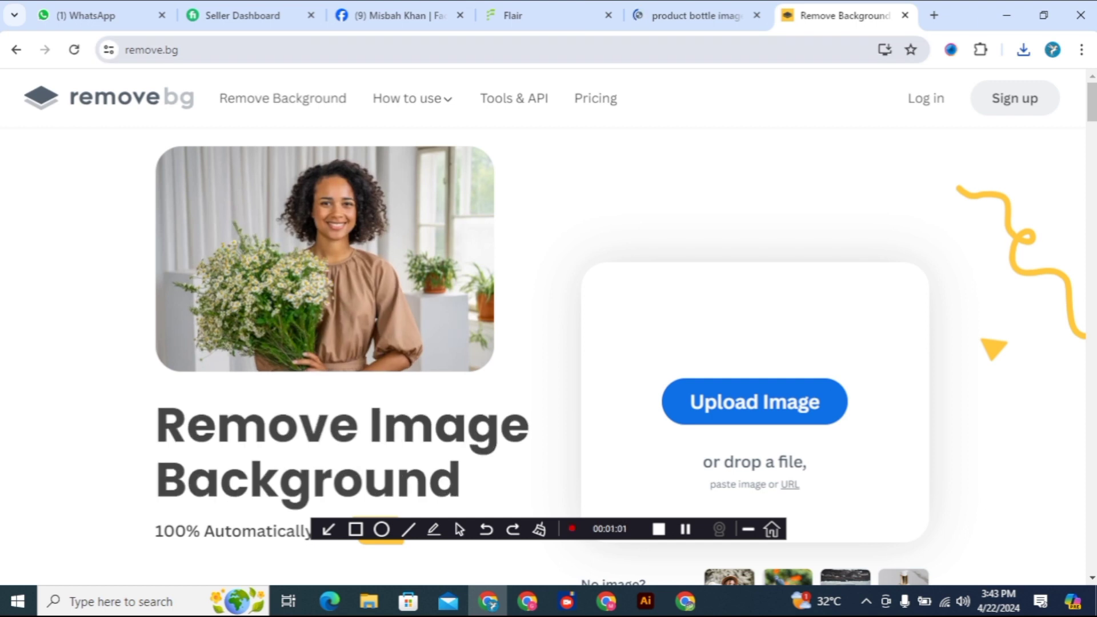
Upload the green YETI water bottle photo from the Desktop folder to remove.bg and download the image with its background removed.
key("ctrl+v")
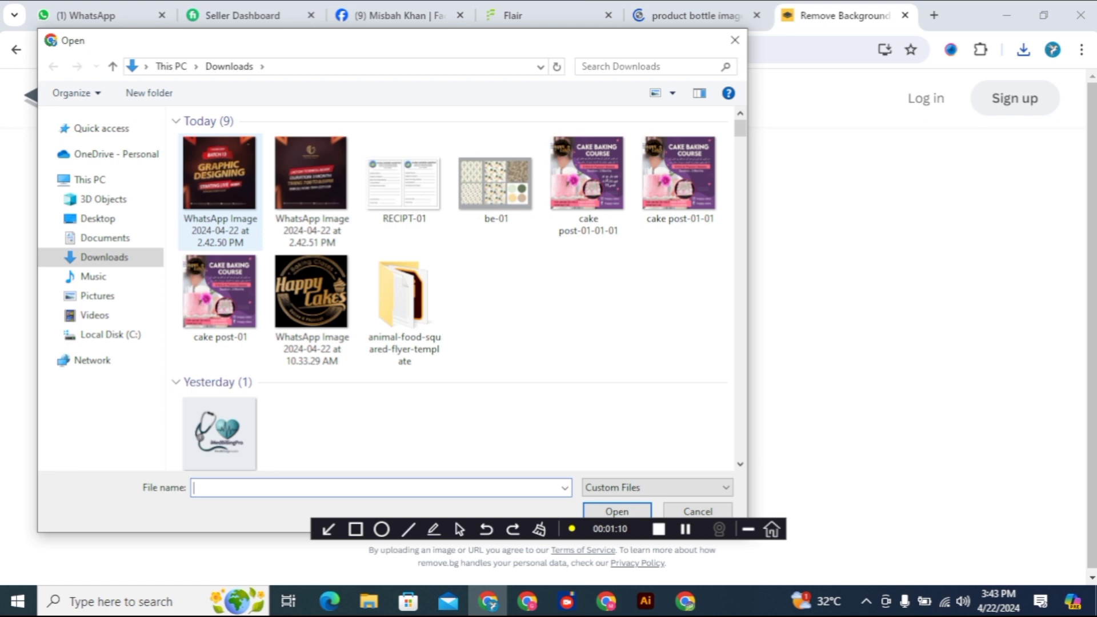
left_click(105, 238)
left_click(104, 257)
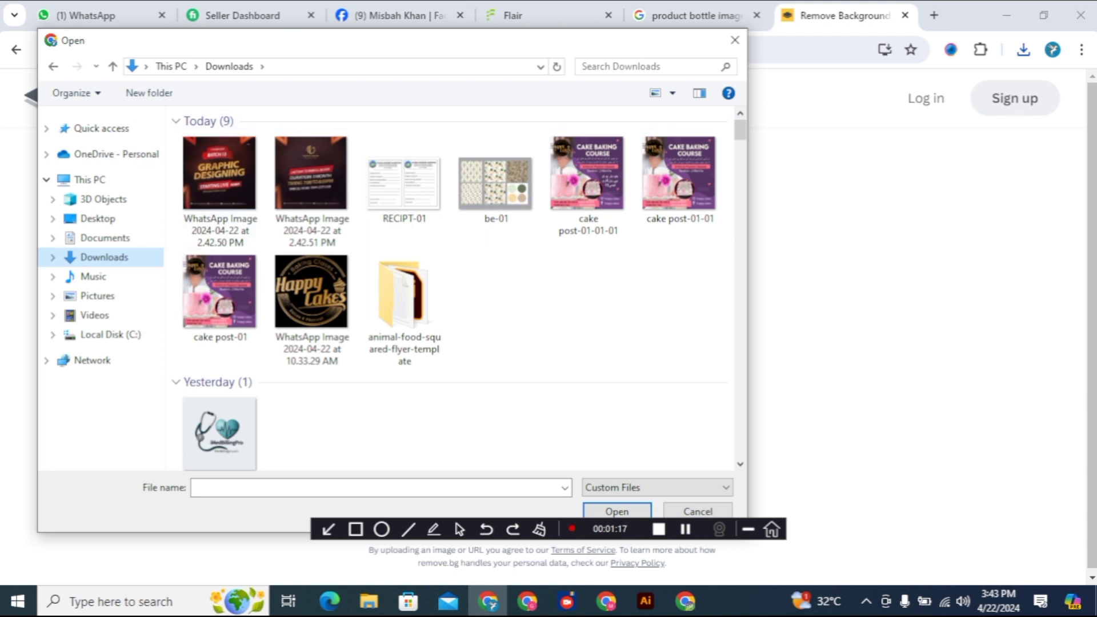
left_click(97, 218)
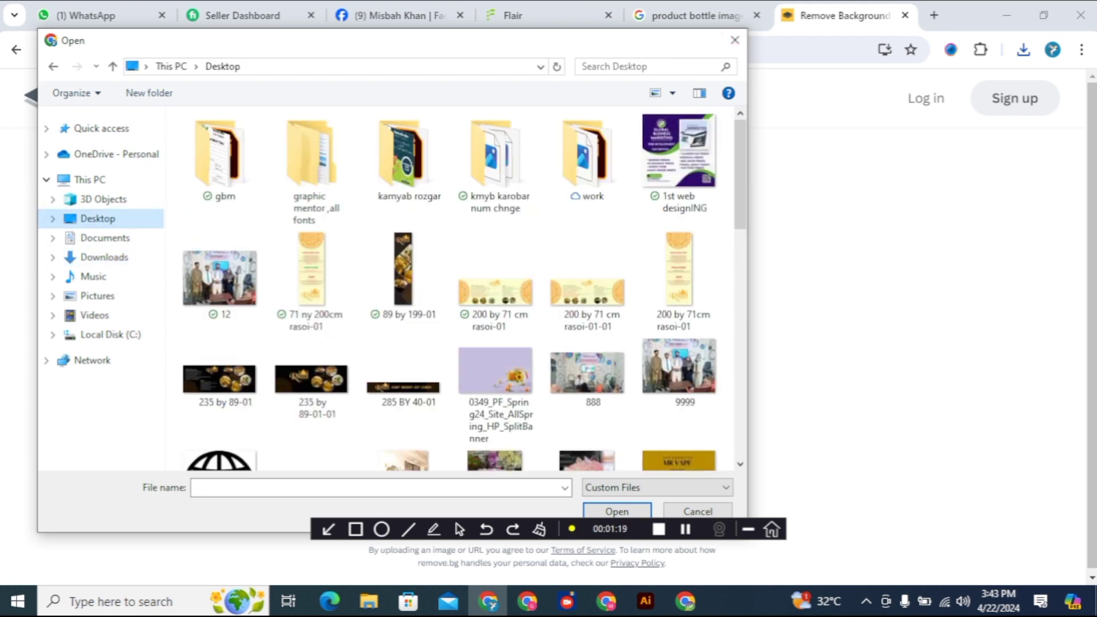
scroll(313, 217, "down", 8)
double_click(312, 166)
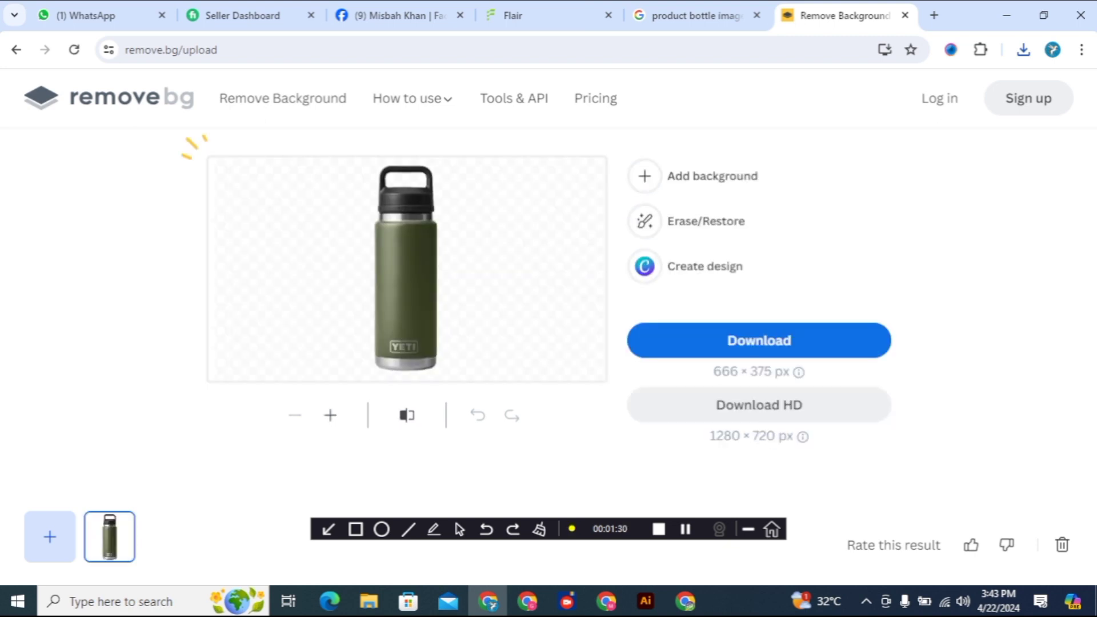
left_click(759, 340)
left_click(536, 16)
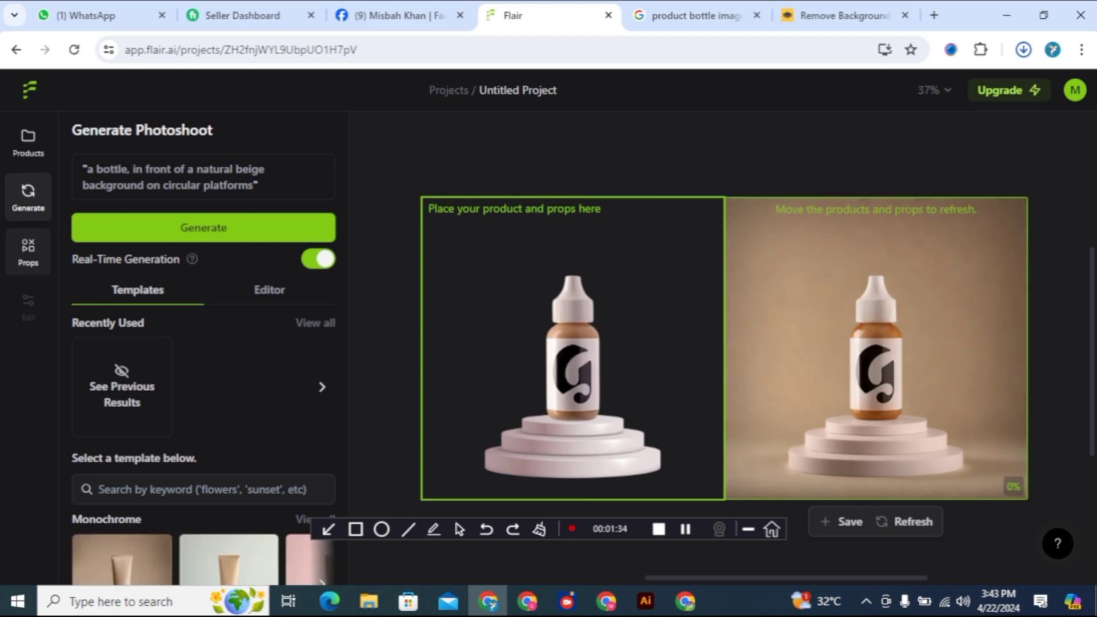
left_click(1023, 50)
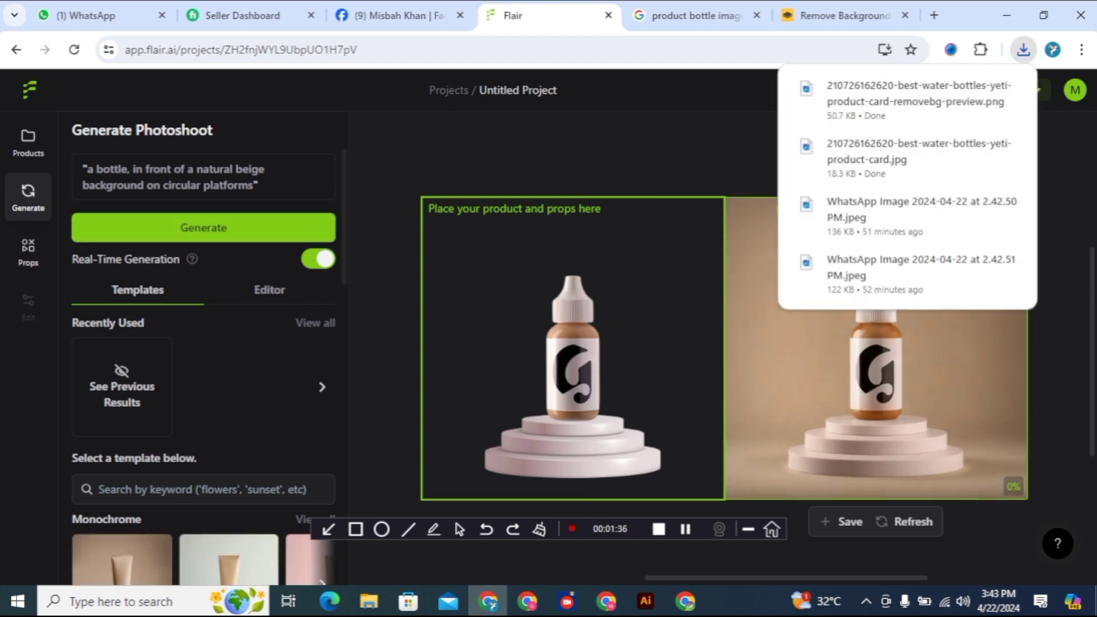
key("Escape")
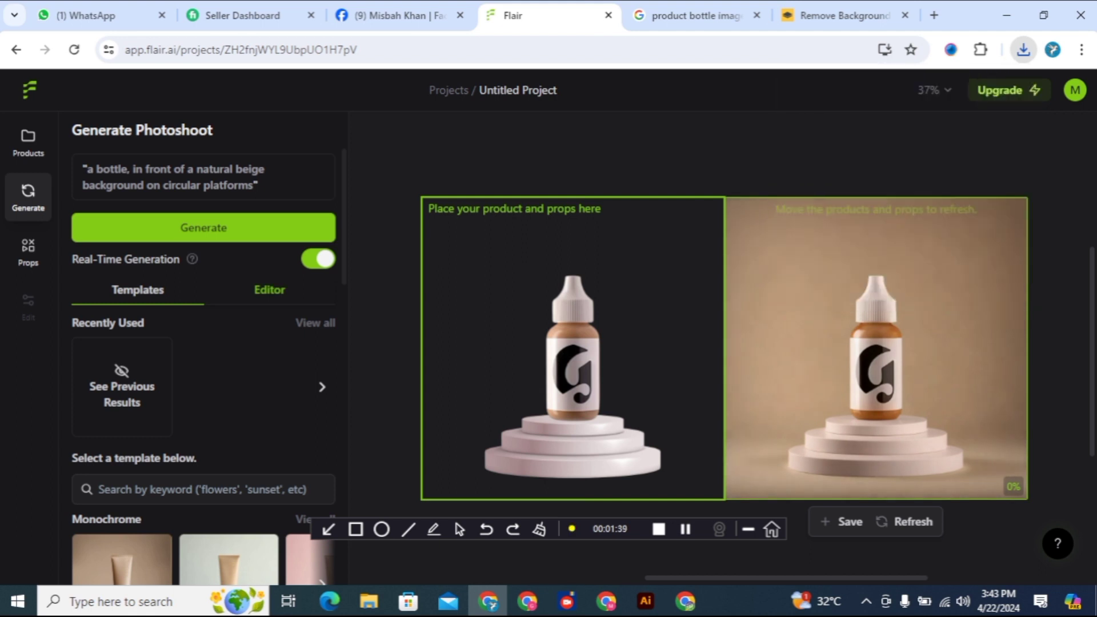
left_click(269, 289)
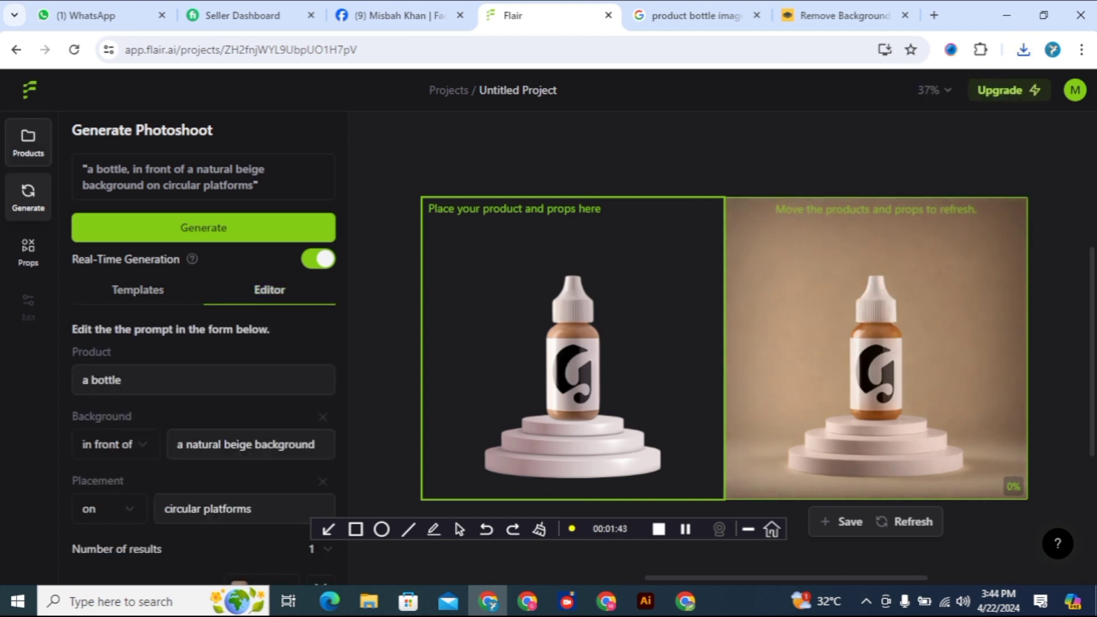
left_click(28, 143)
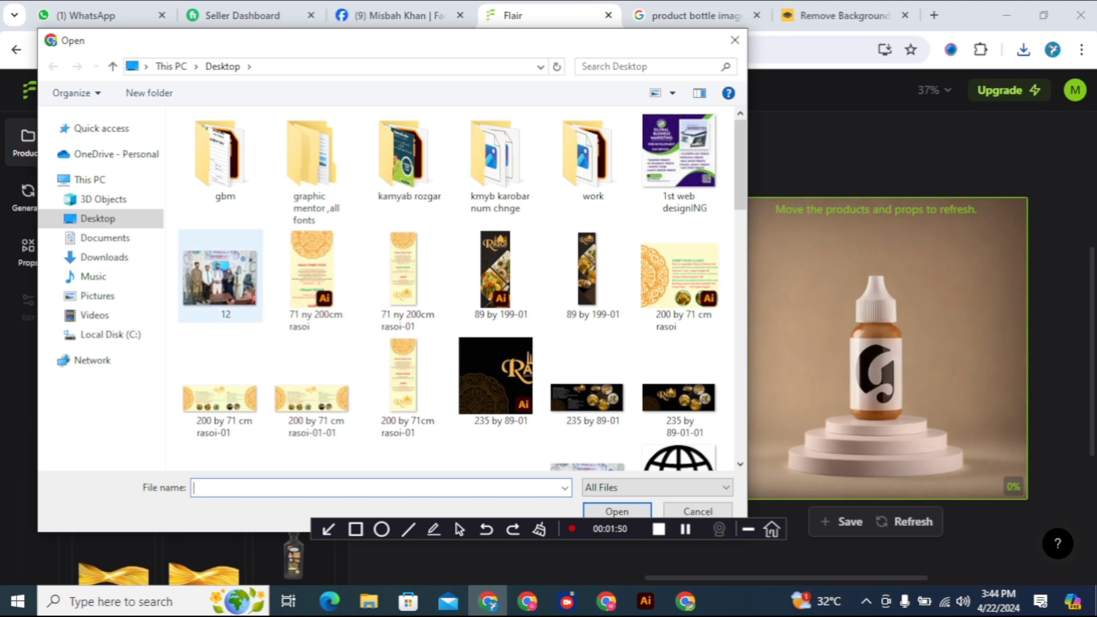
left_click(104, 257)
left_click(220, 189)
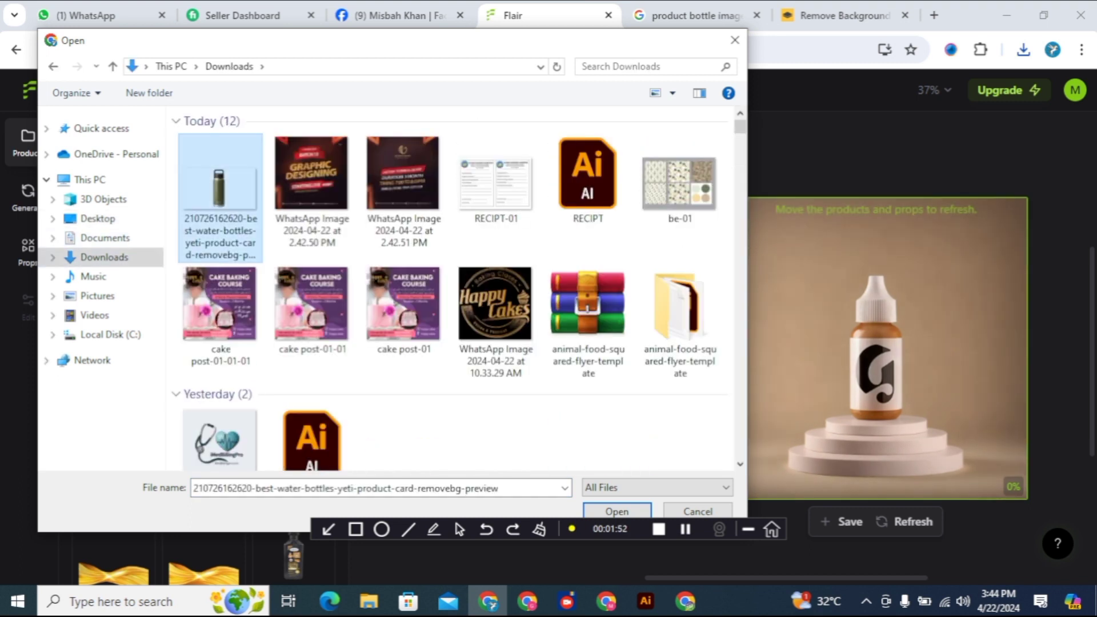
key("Return")
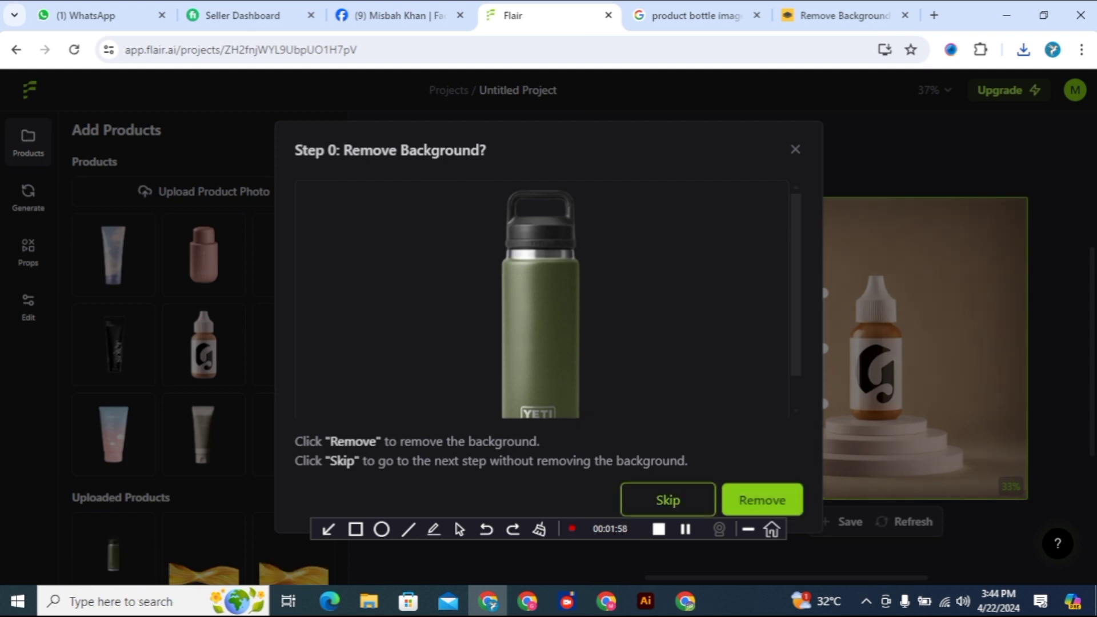
left_click(667, 500)
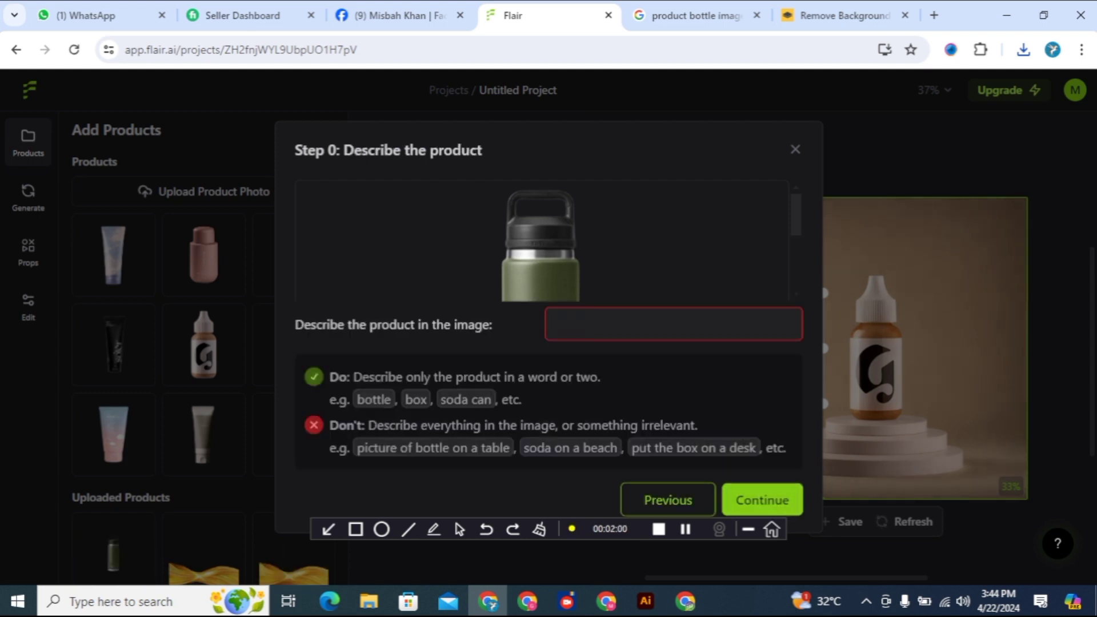
key("Return")
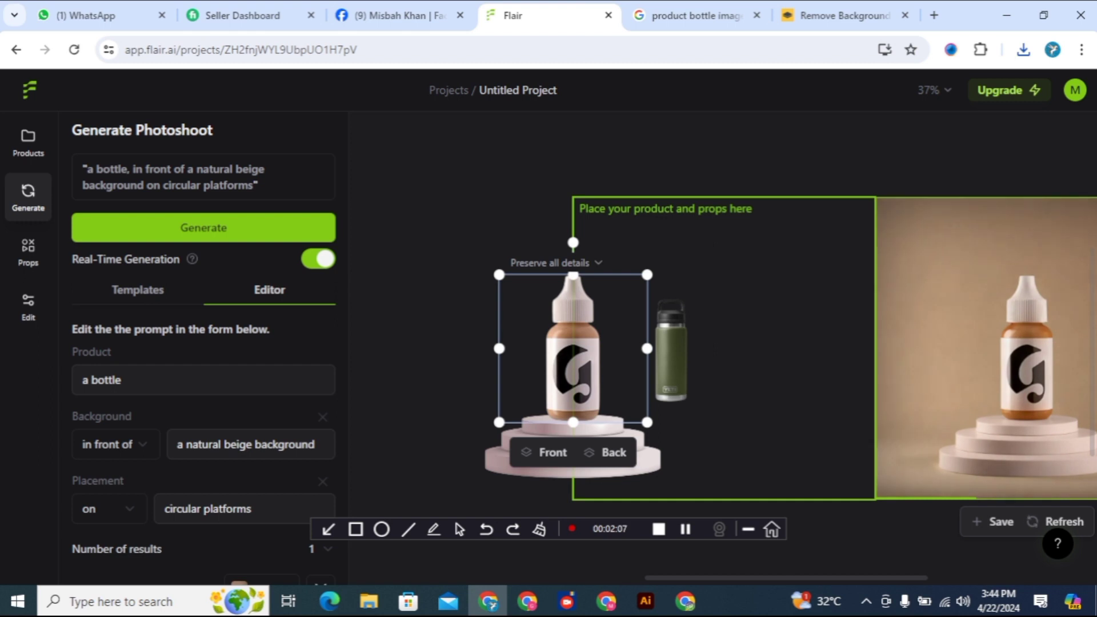
Delete the sample dropper bottle and its circular platform from the canvas.
key("Delete")
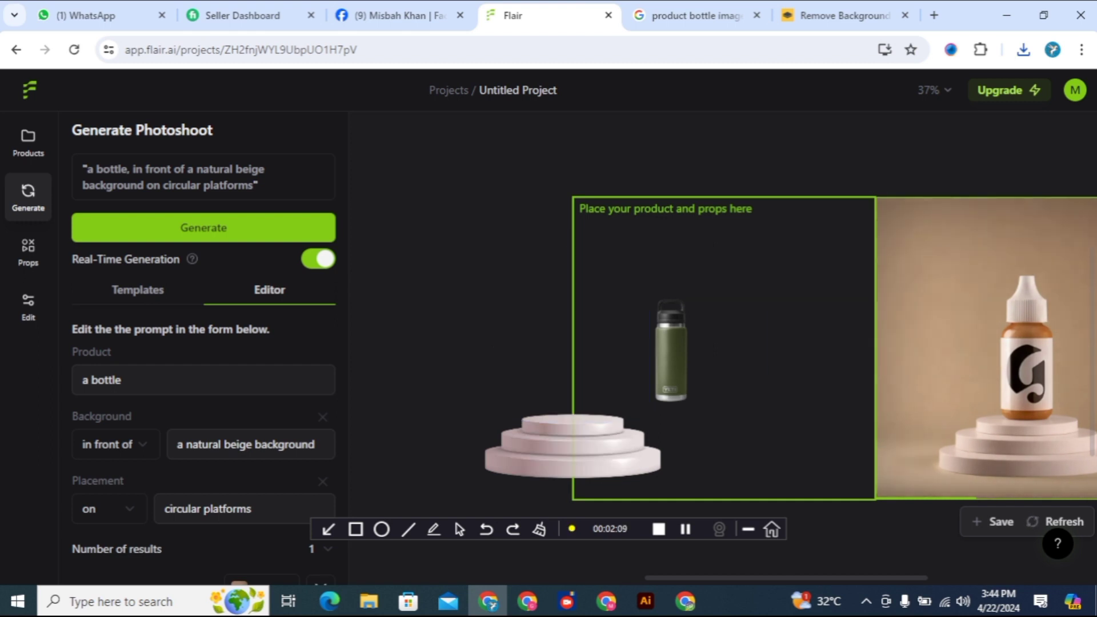
left_click(572, 445)
key("Delete")
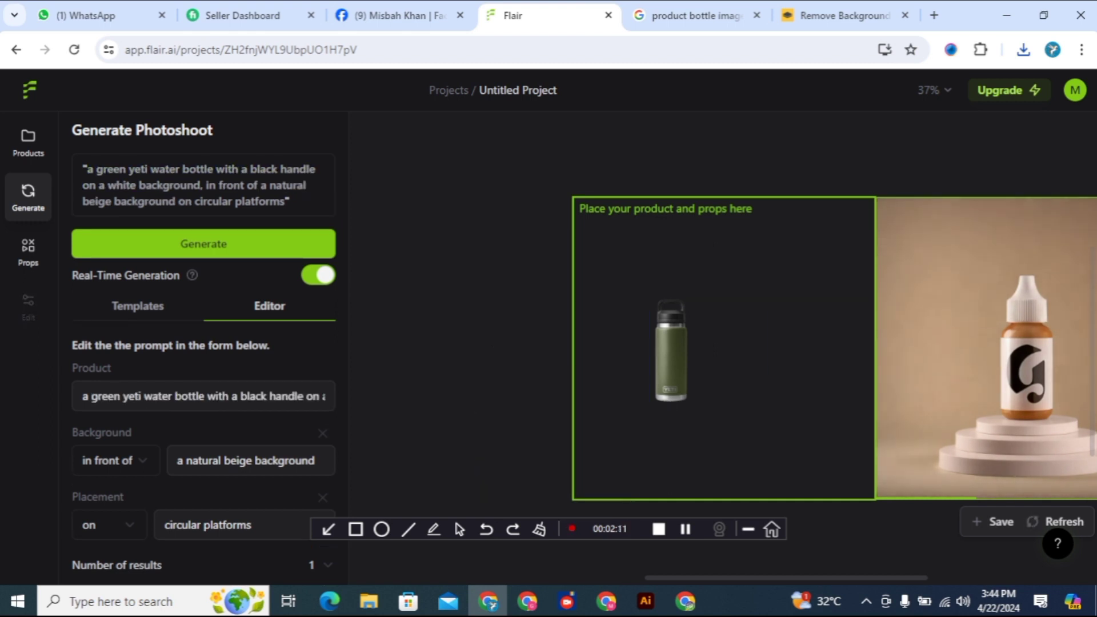
Enlarge the green water bottle and centre it within the product placement frame.
left_click_drag(670, 349, 711, 349)
left_click_drag(613, 403, 534, 451)
left_click_drag(672, 372, 724, 328)
scroll(817, 389, "right", 1)
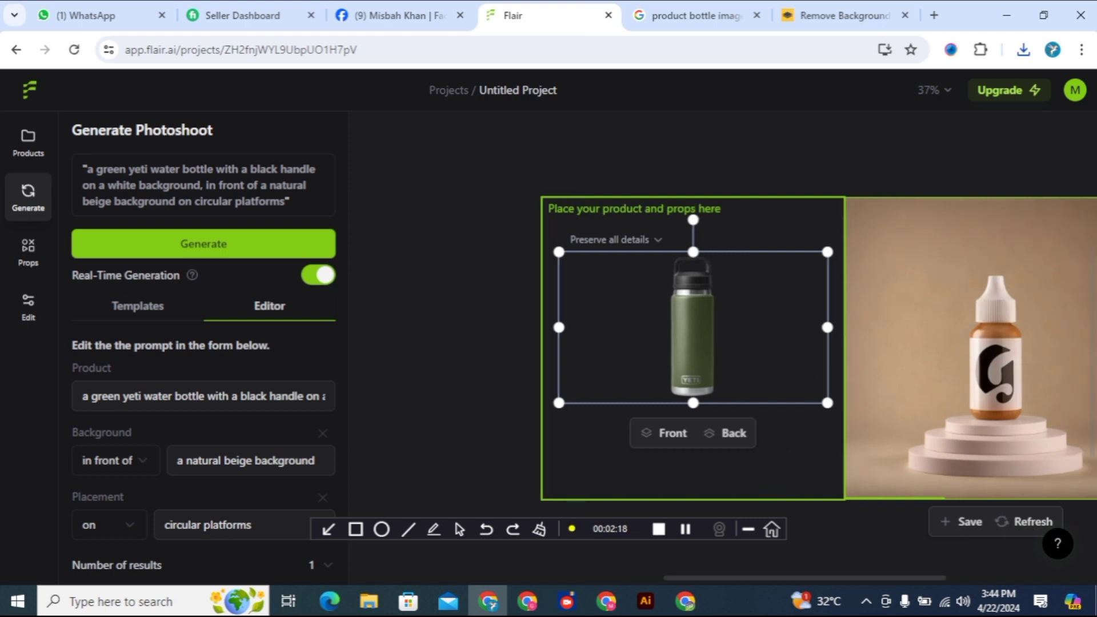
scroll(794, 348, "right", 2)
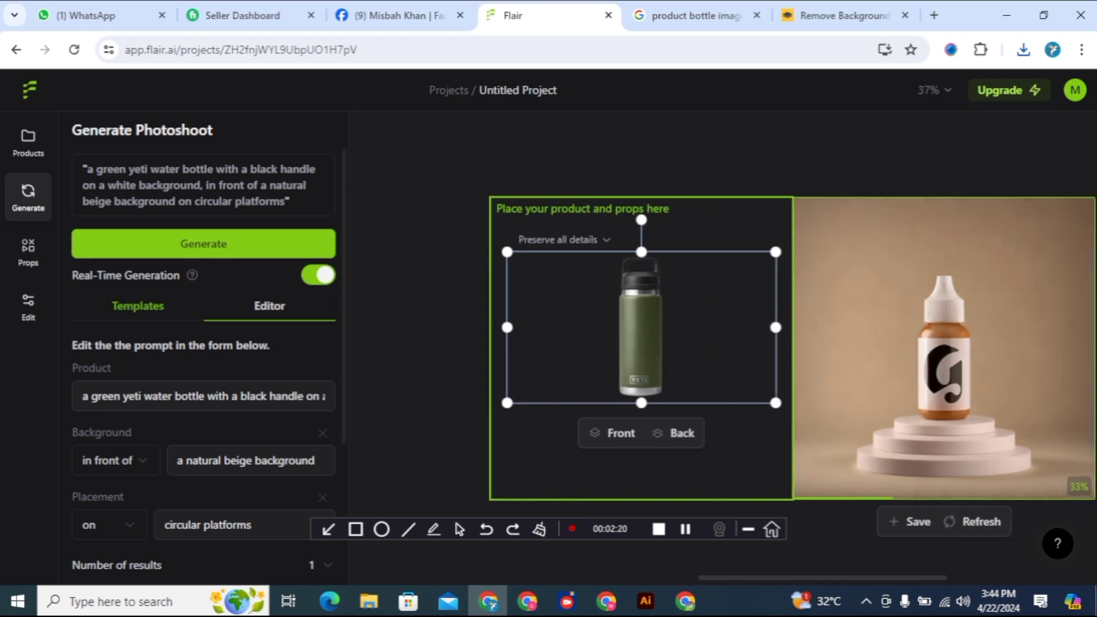
Apply the Warm template with the golden bokeh background to the bottle and generate the photoshoot image.
left_click(138, 306)
scroll(138, 319, "down", 10)
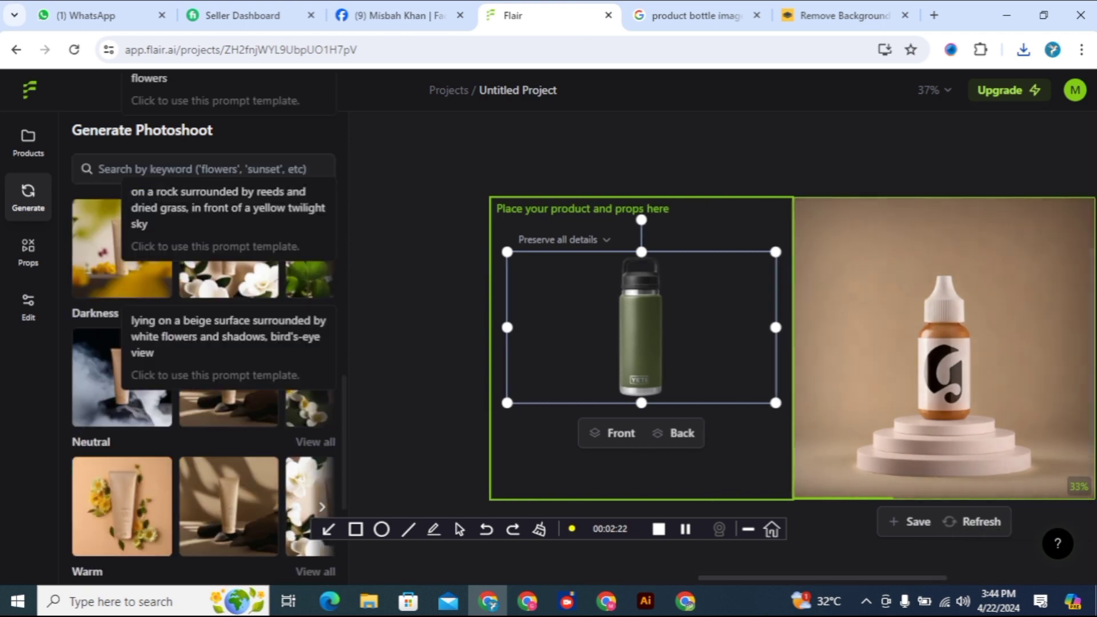
scroll(203, 388, "up", 2)
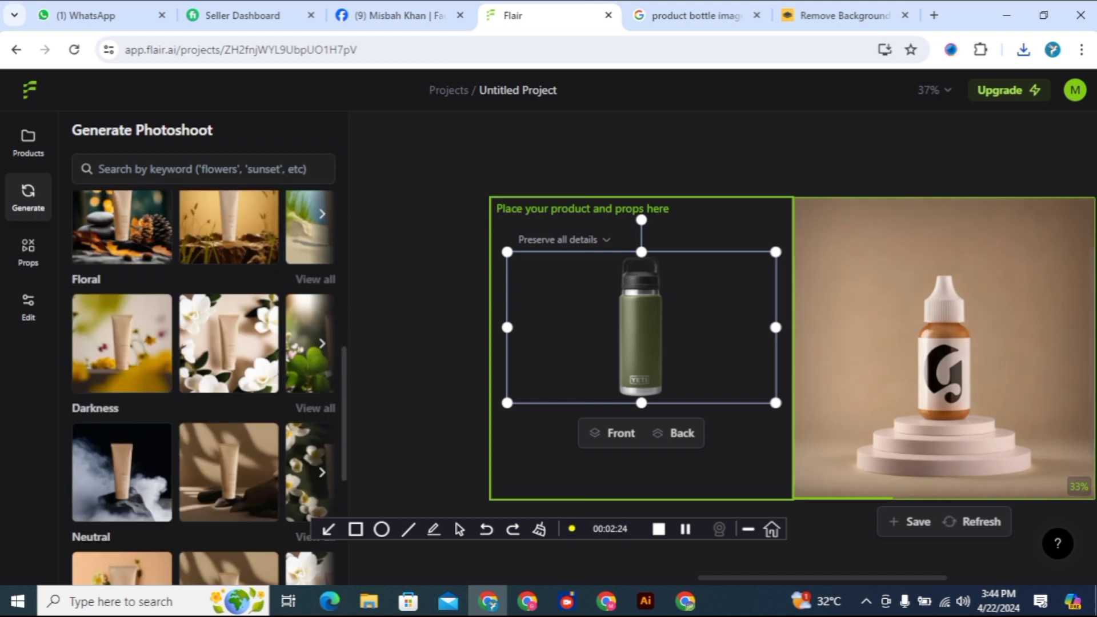
scroll(308, 388, "down", 5)
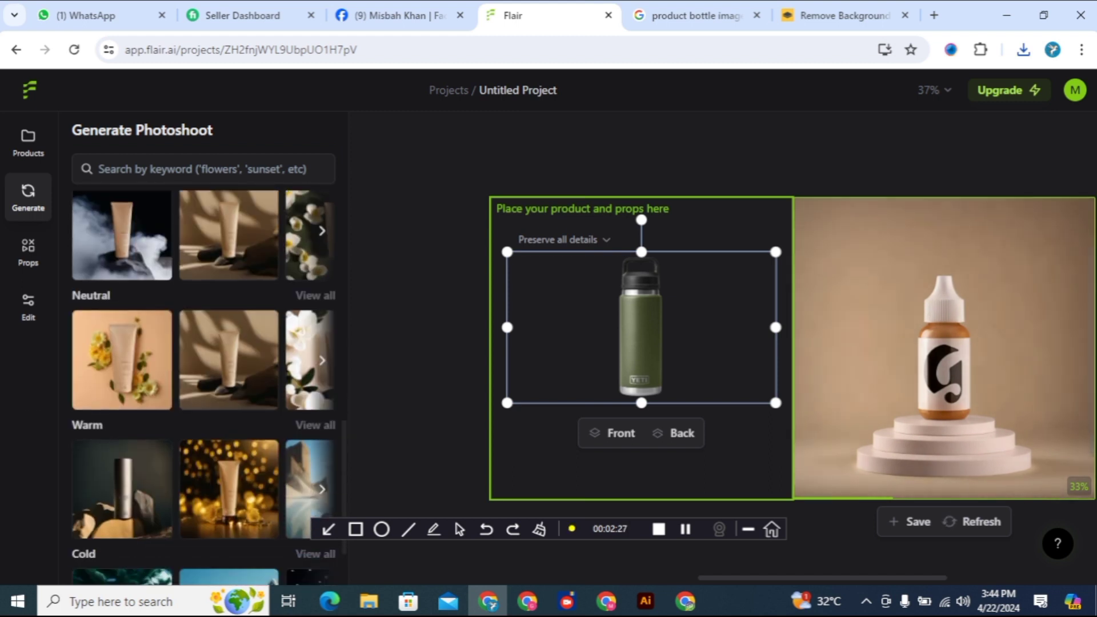
scroll(228, 279, "down", 2)
scroll(122, 394, "down", 1)
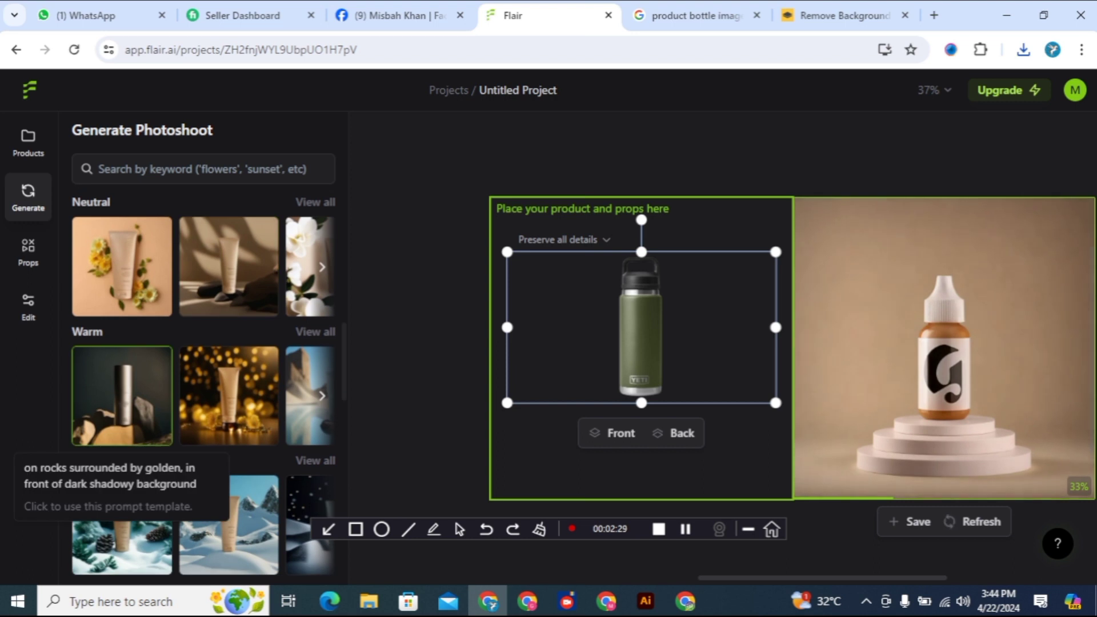
scroll(122, 394, "right", 1)
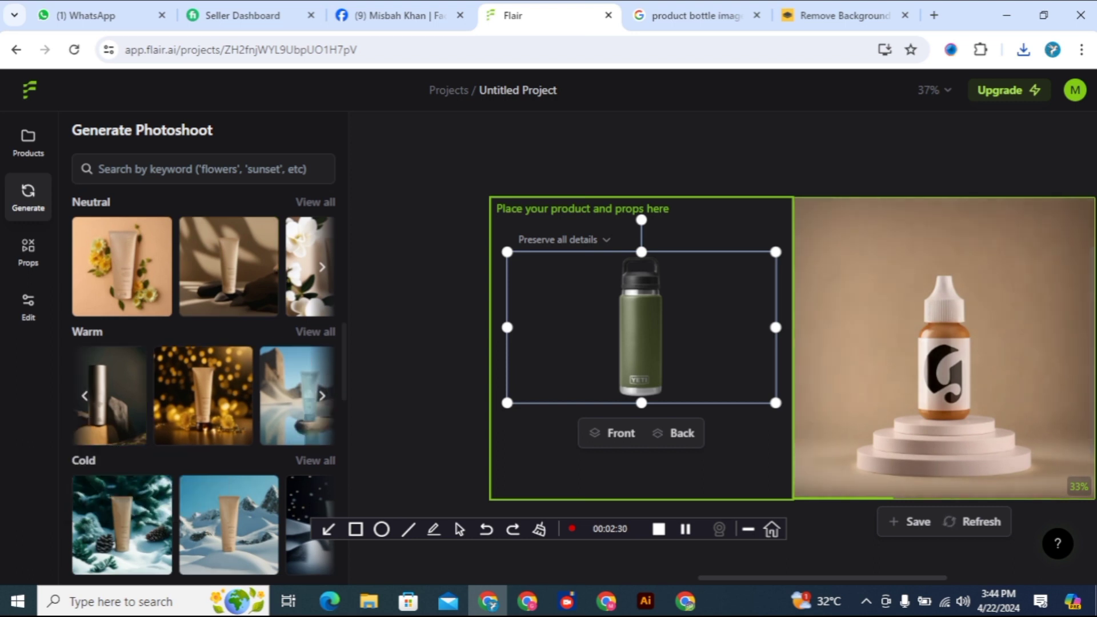
scroll(203, 396, "right", 3)
scroll(229, 396, "left", 3)
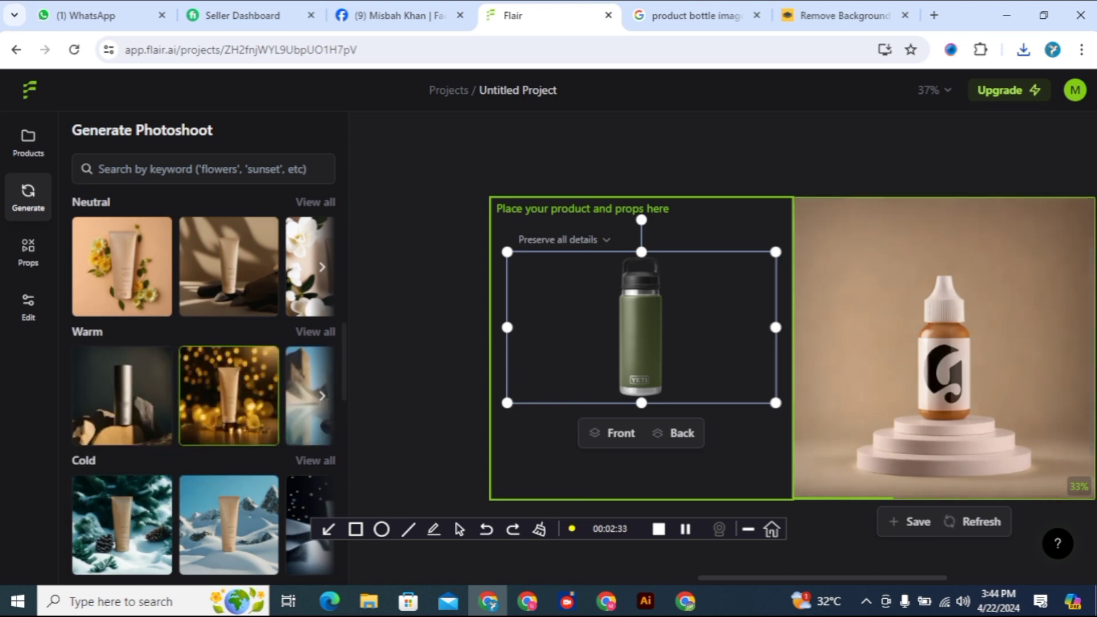
scroll(228, 396, "up", 5)
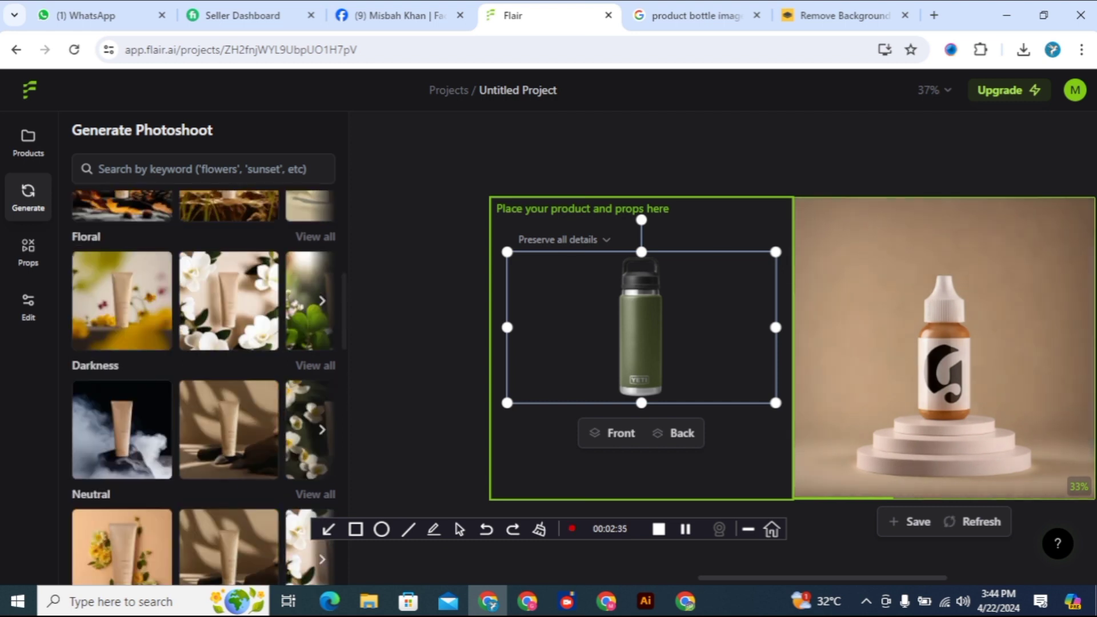
scroll(204, 355, "up", 5)
left_click(203, 260)
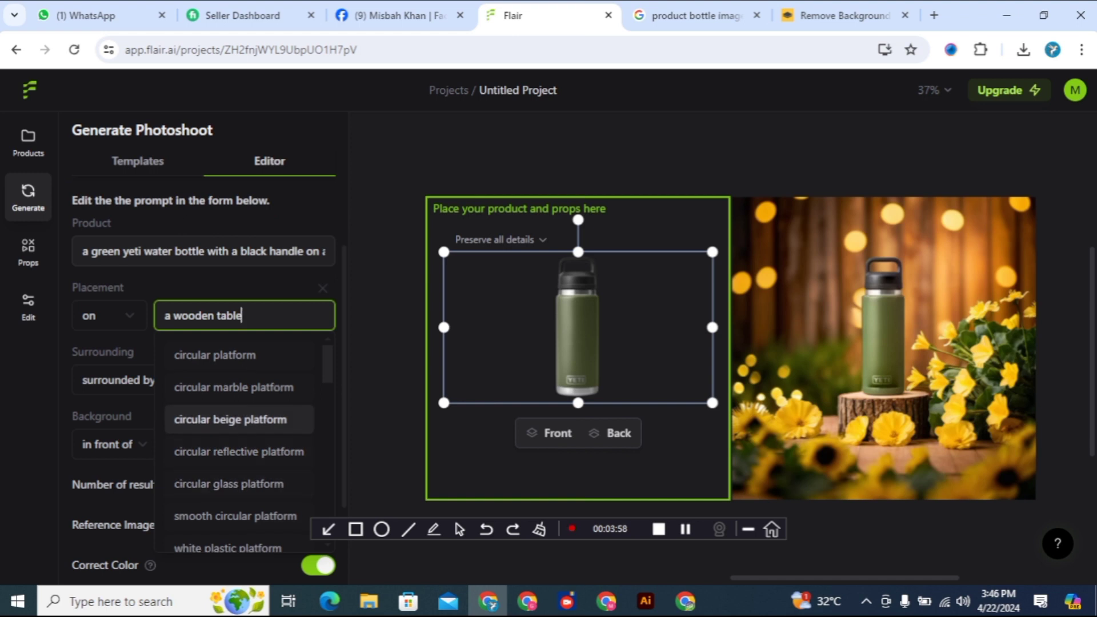
Set the prompt's placement to "marble surface" and generate a new photoshoot image.
scroll(240, 425, "down", 1)
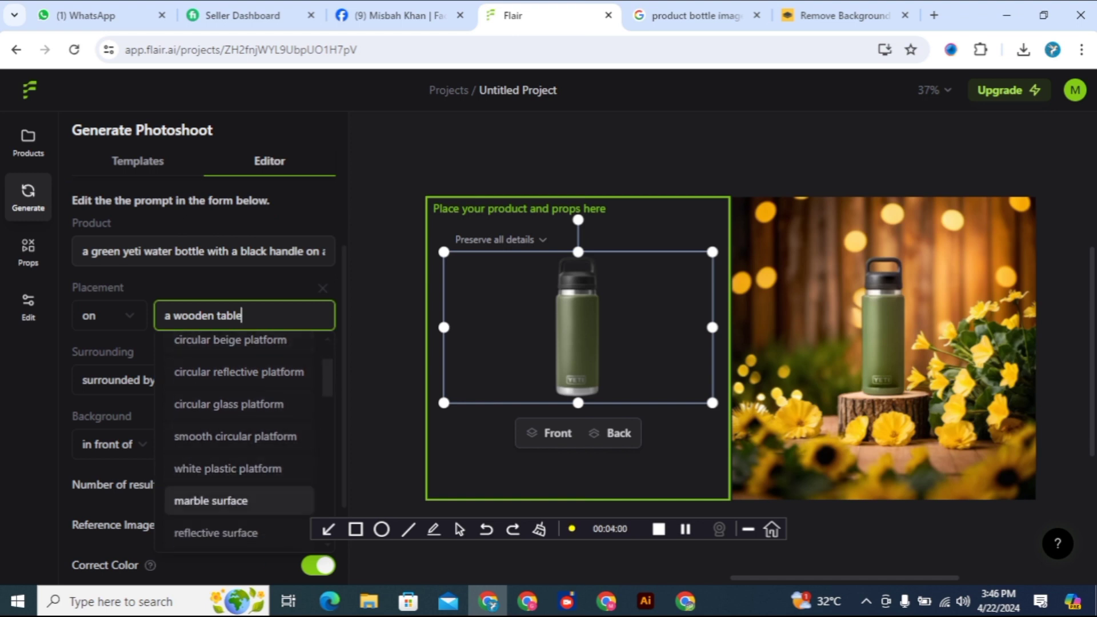
left_click(211, 501)
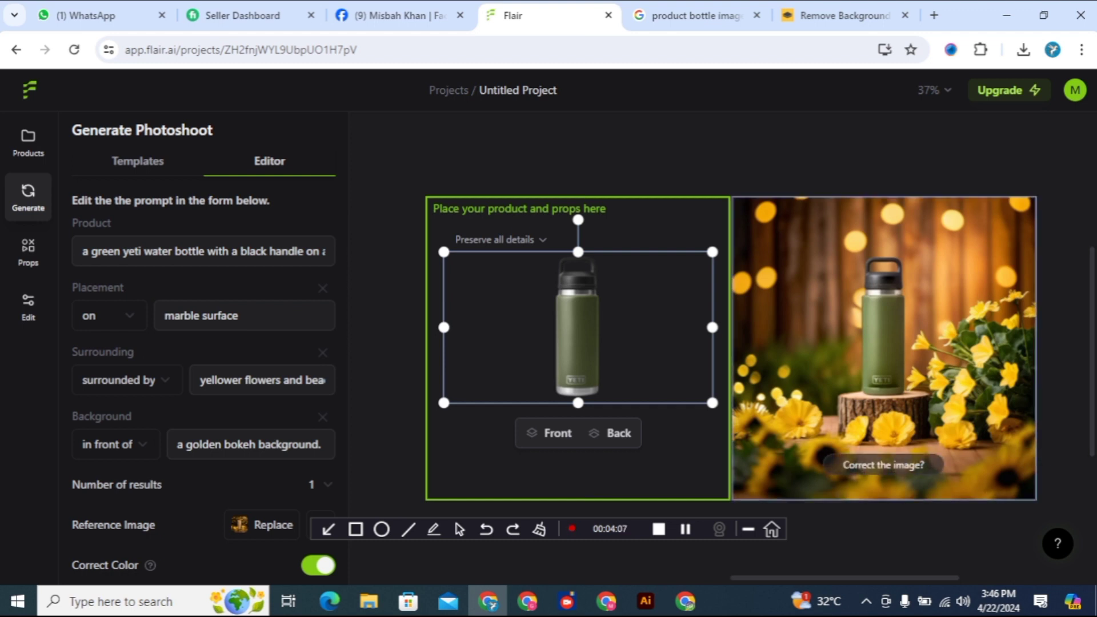
scroll(208, 360, "up", 3)
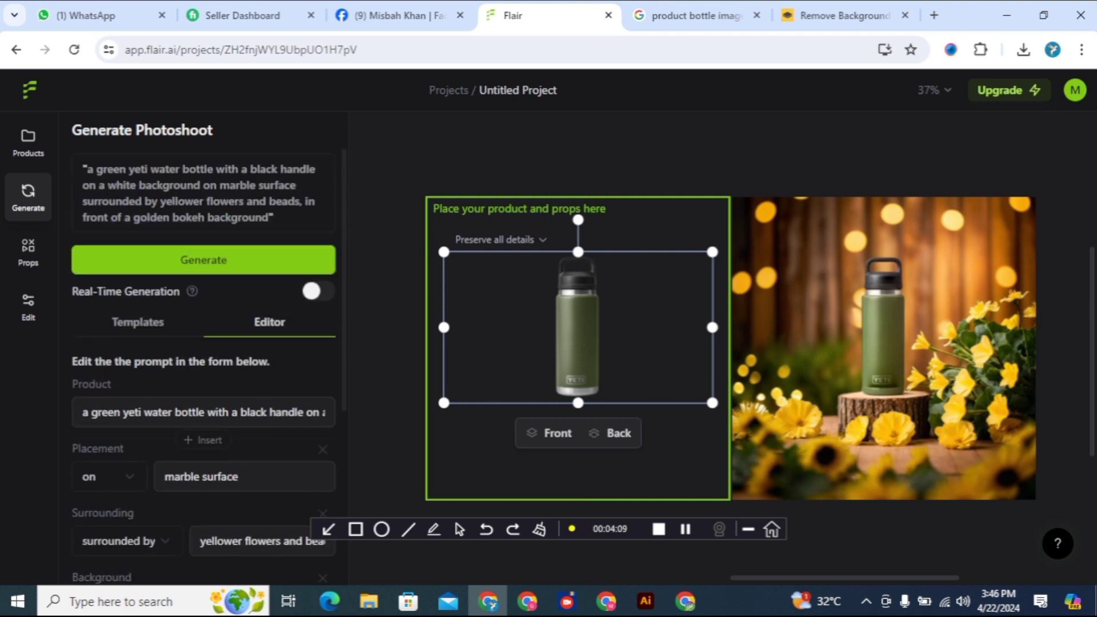
scroll(209, 360, "down", 3)
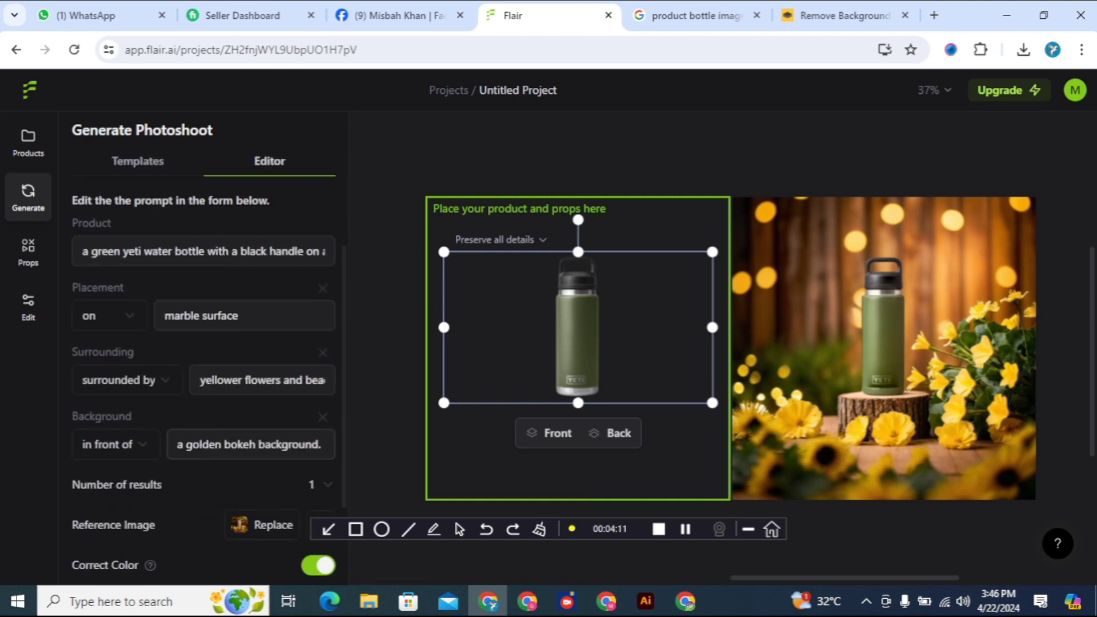
scroll(208, 360, "up", 3)
left_click(203, 260)
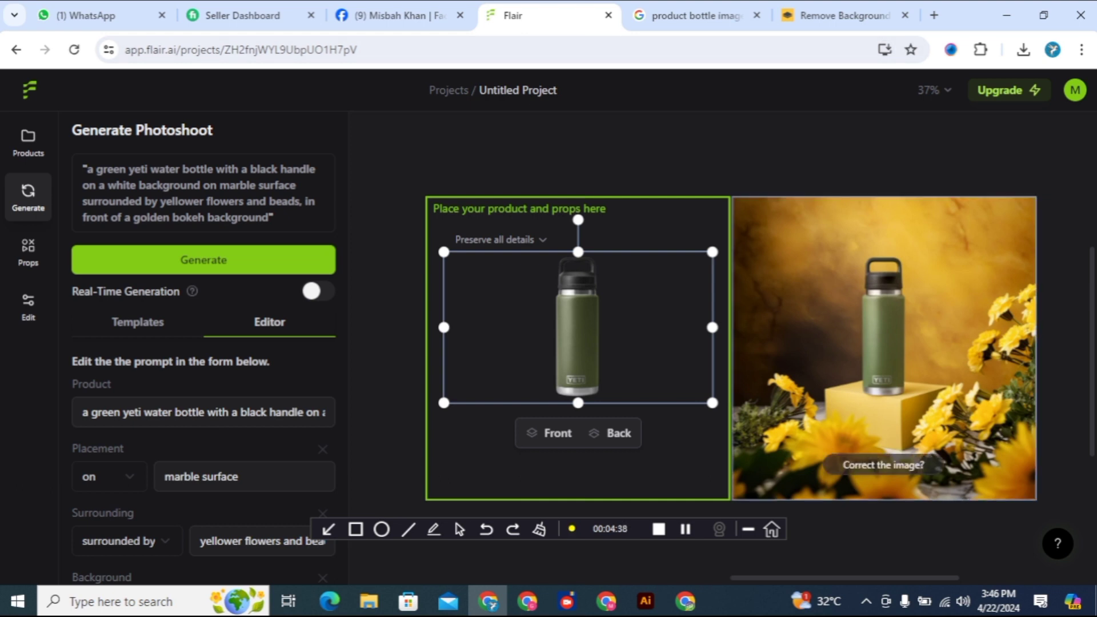
Open app.flair.ai in a new browser tab.
left_click(934, 15)
type("flair")
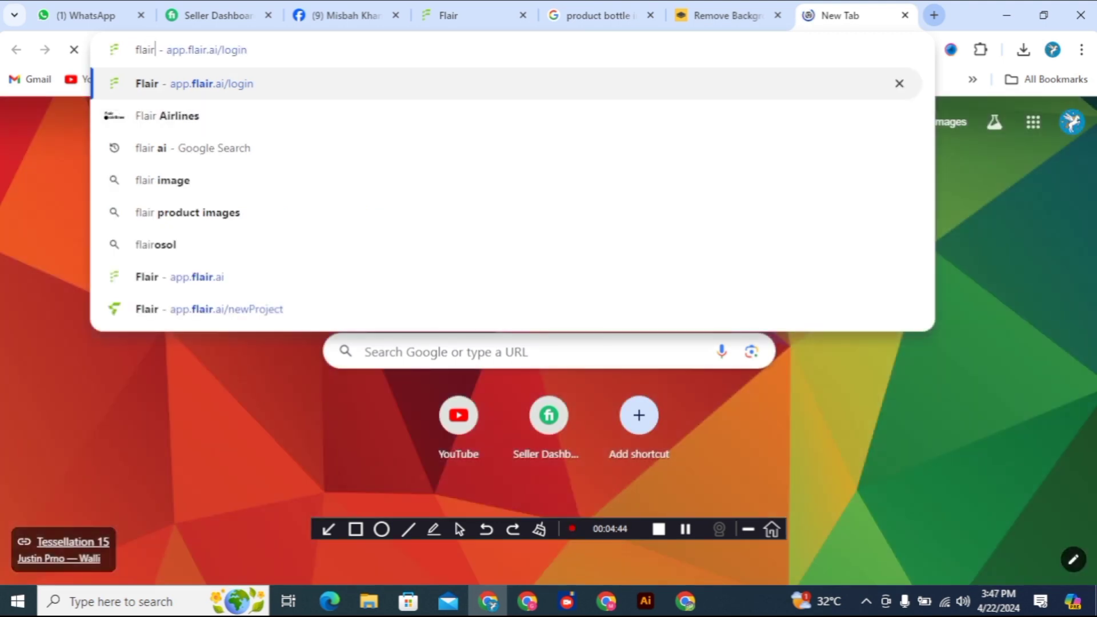
key("Down")
key("Down")
key("Down")
key("Down")
key("Down")
key("Down")
key("Return")
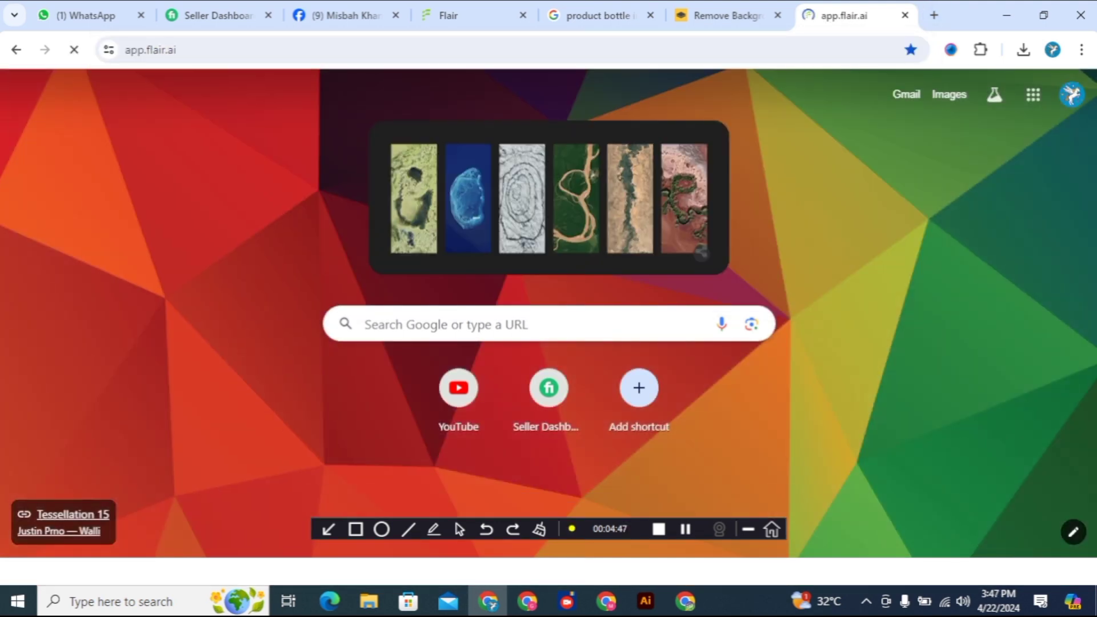